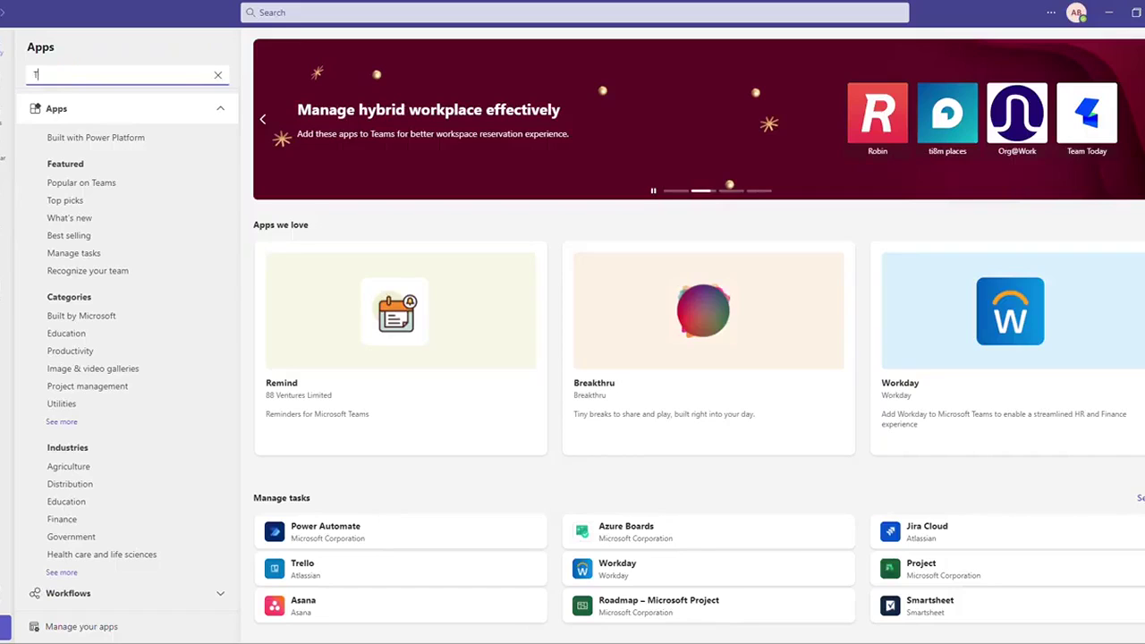
Search the Teams app store for 'TIMECLOCK 365' and open the TimeClock 365 app details.
type("LOCK 365")
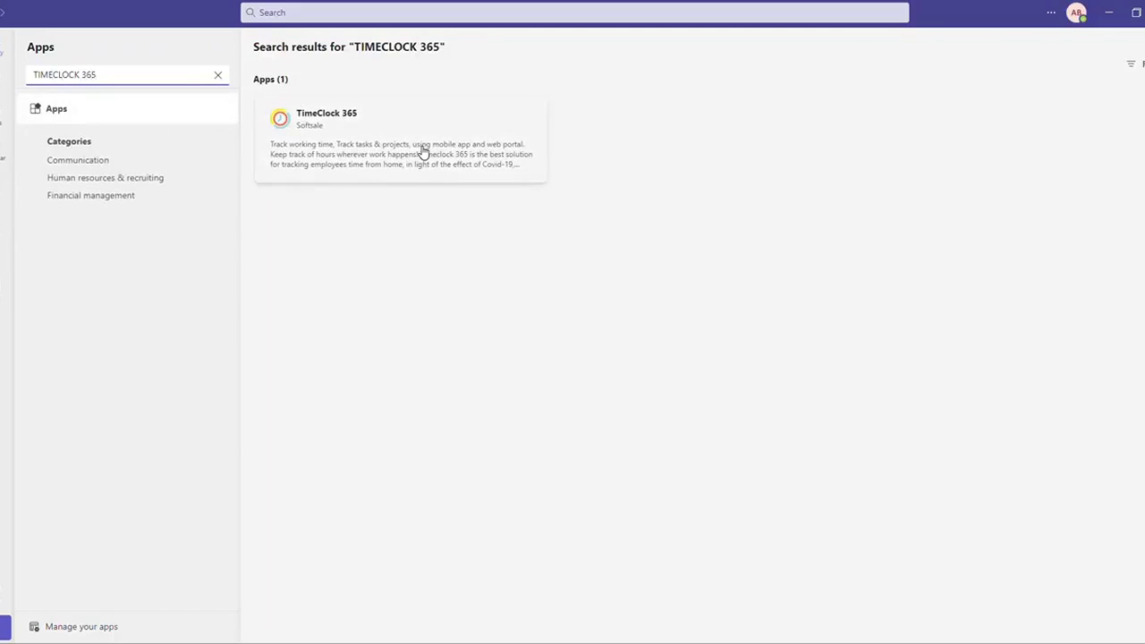
left_click(423, 151)
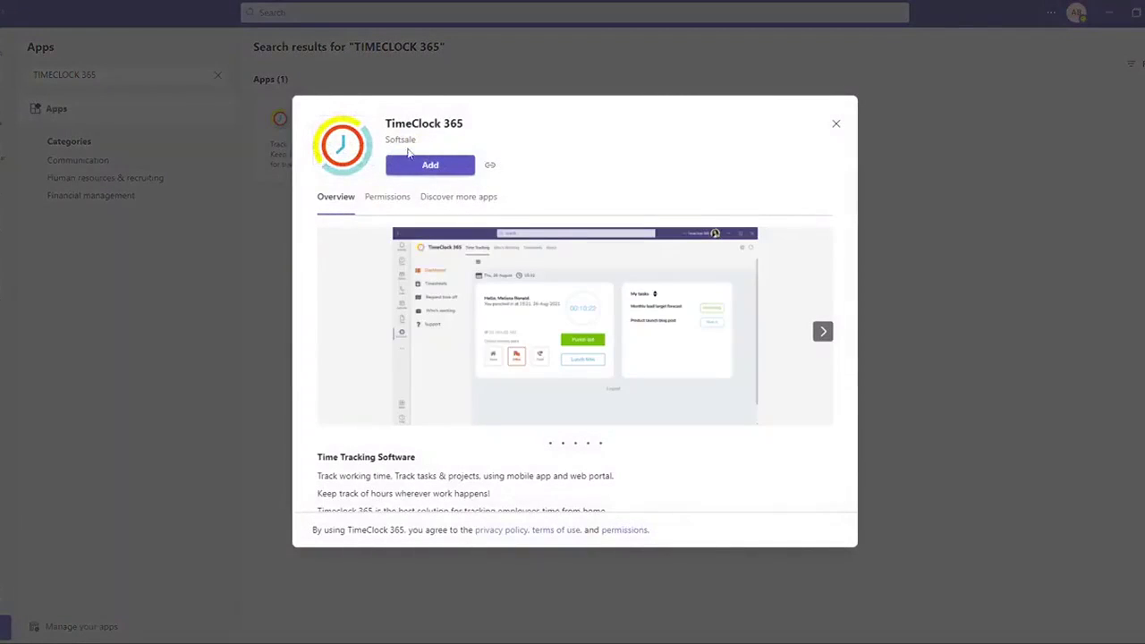
Add TimeClock 365 to Teams and enter company DEMO with 55 employees.
left_click(433, 168)
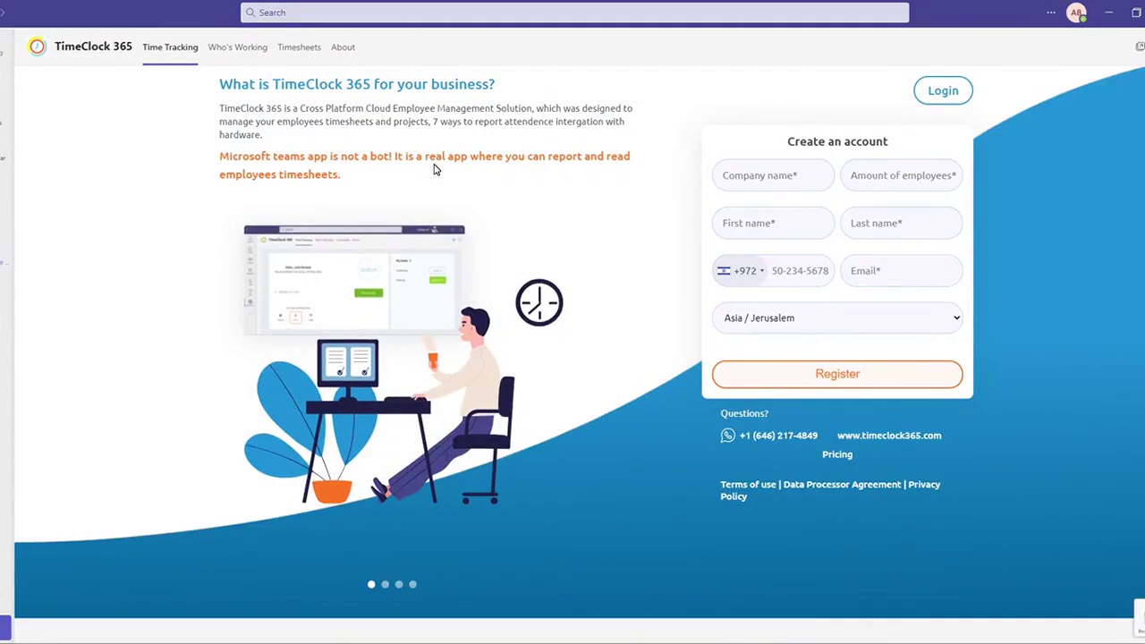
left_click(743, 171)
type("DEMO")
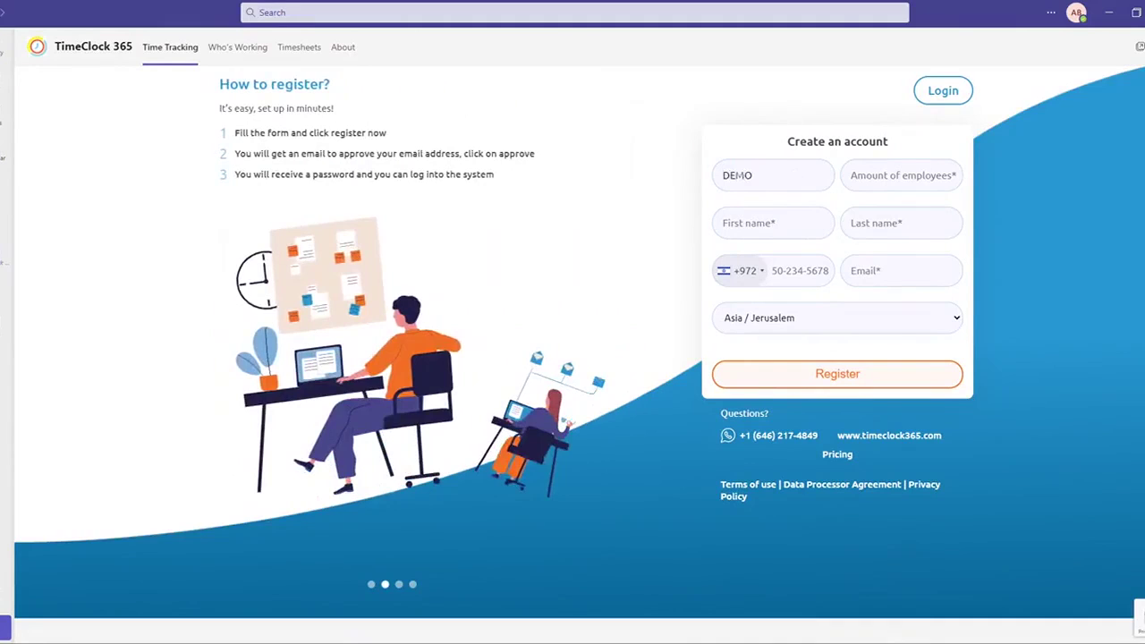
key("Tab")
type("55")
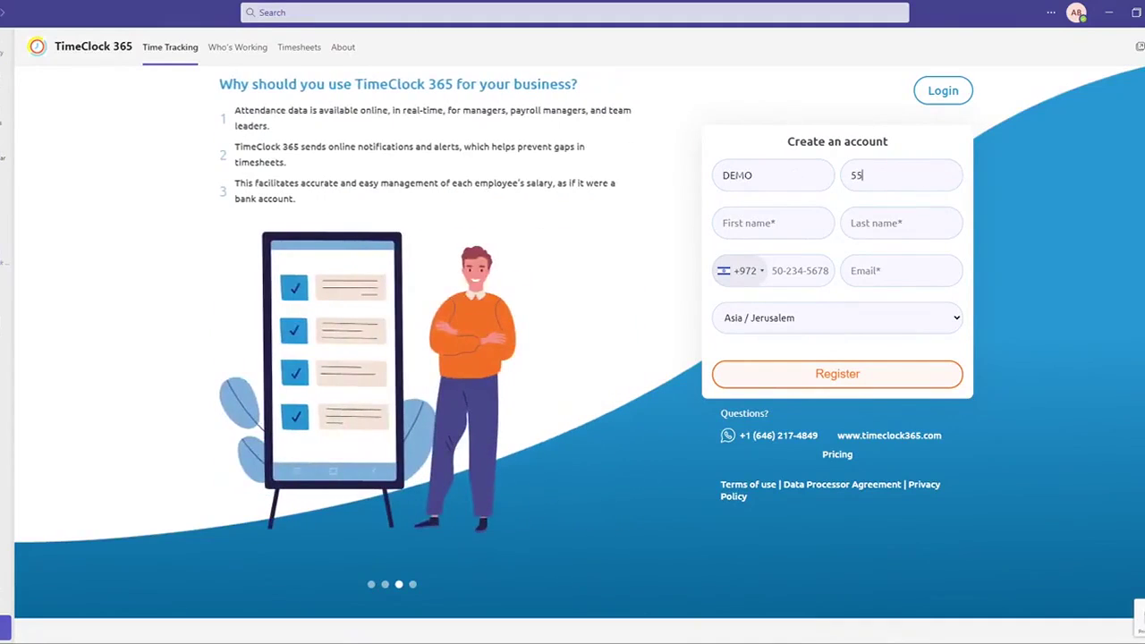
Fill in the owner's name, phone number and e-mail, then register the account.
left_click(768, 225)
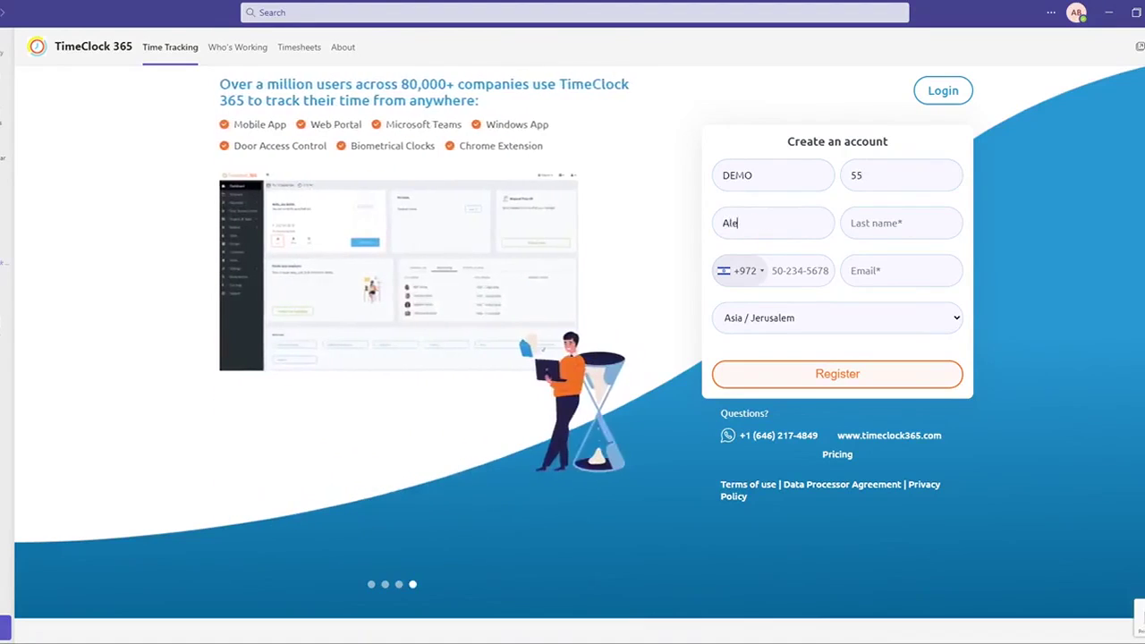
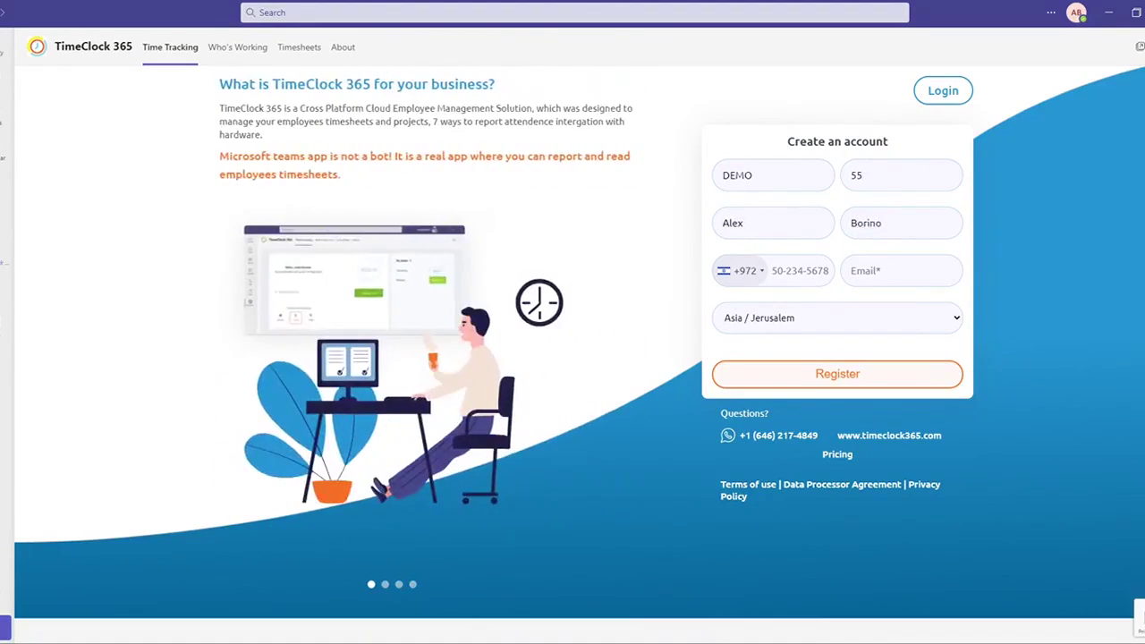
left_click(787, 270)
type("542244")
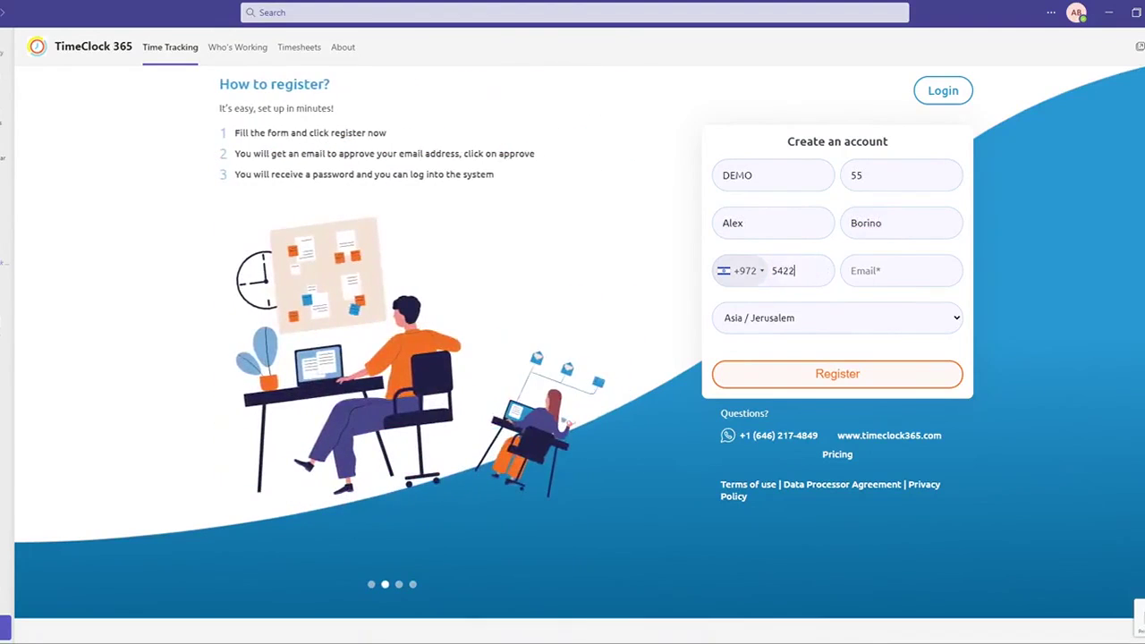
type("55")
left_click(874, 272)
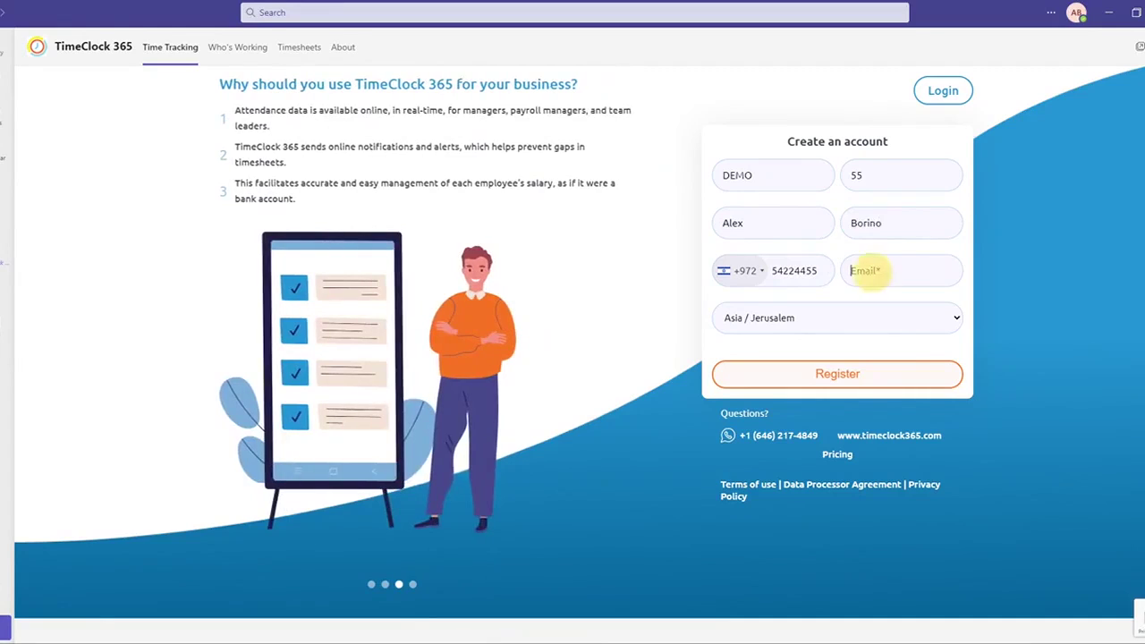
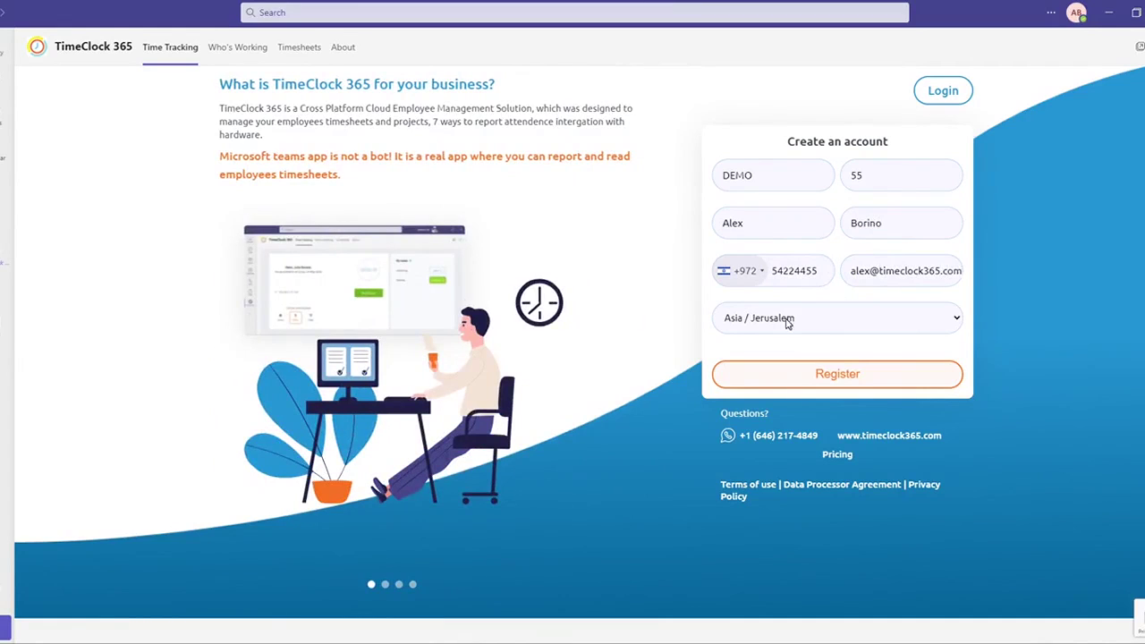
left_click(816, 380)
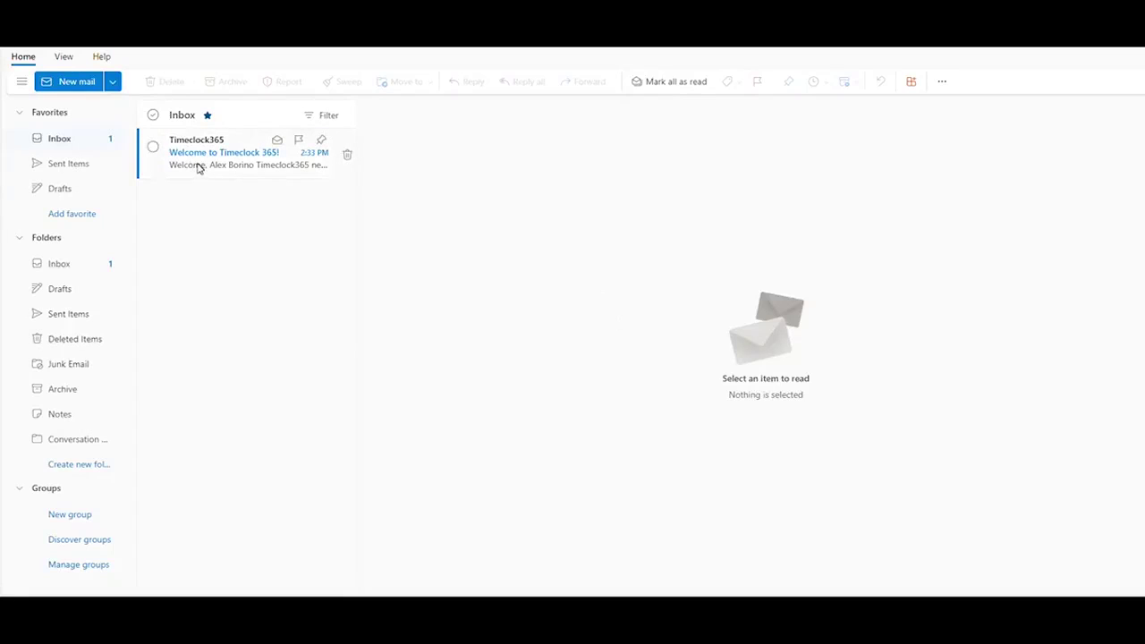
Open the 'Welcome to Timeclock 365!' email from Timeclock365 in the Outlook inbox.
left_click(198, 169)
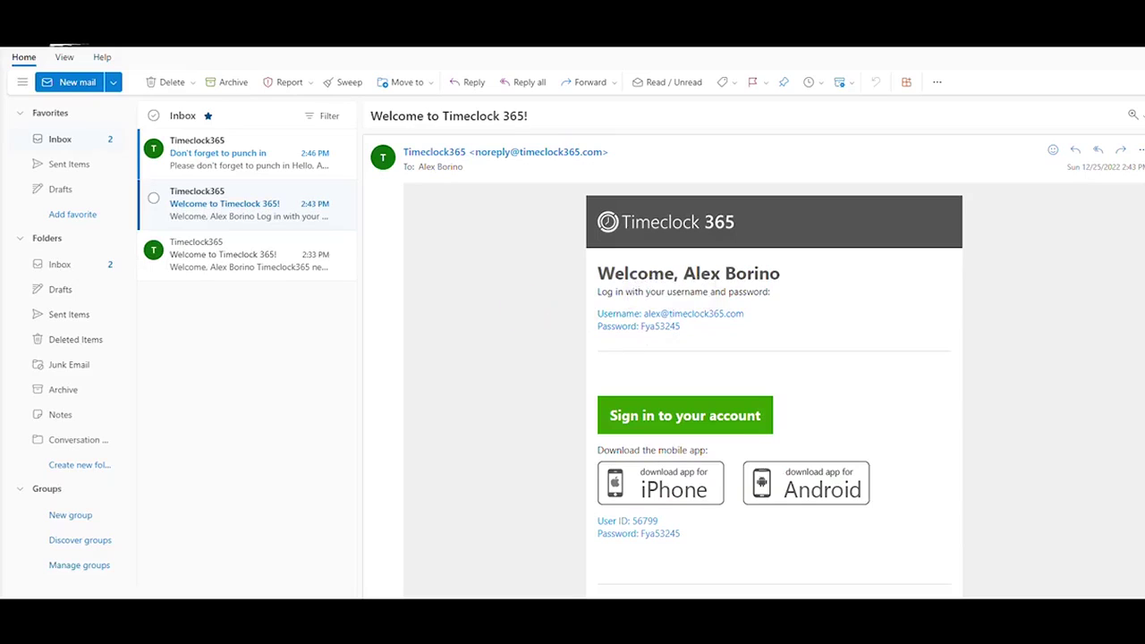
Log in with the password copied from the welcome email and punch in for the day.
left_click_drag(680, 327, 640, 326)
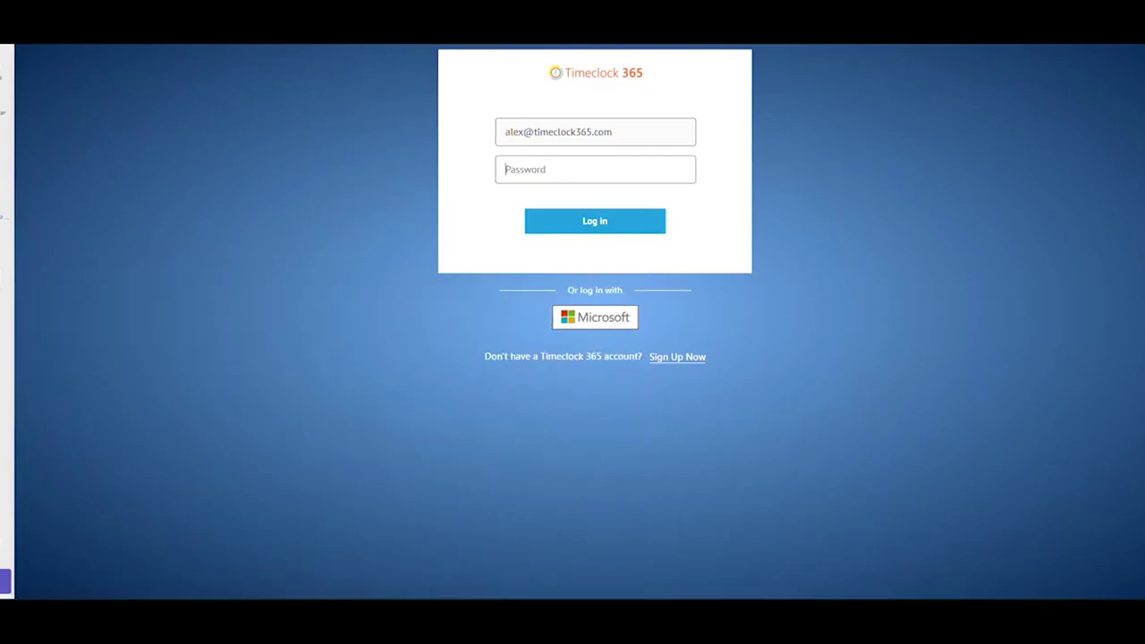
left_click(555, 169)
key("ctrl+v")
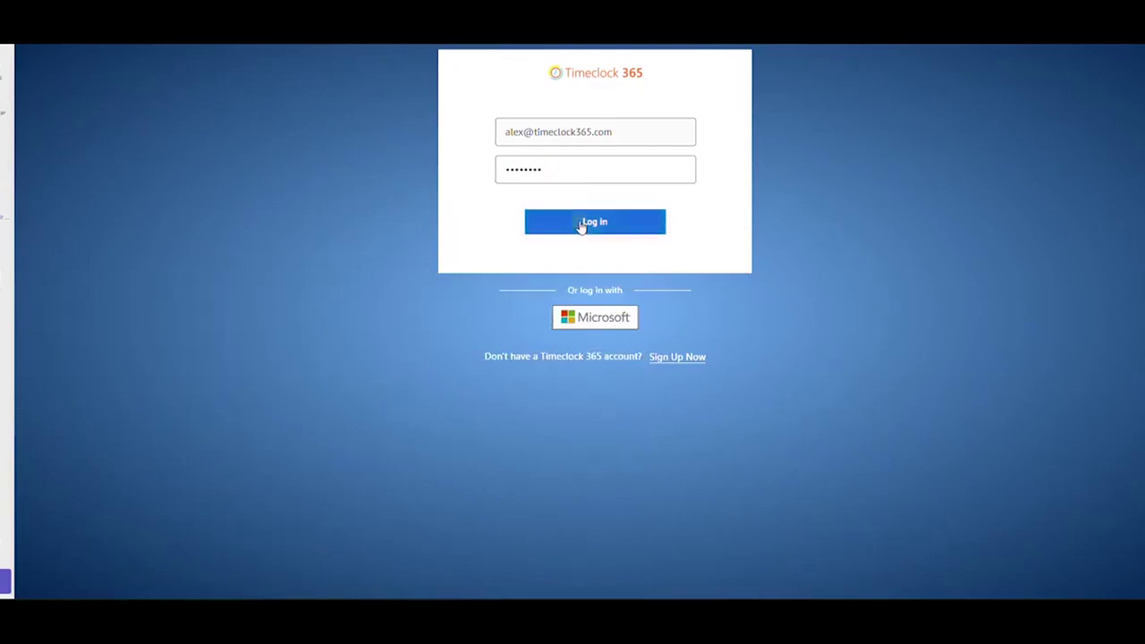
left_click(581, 224)
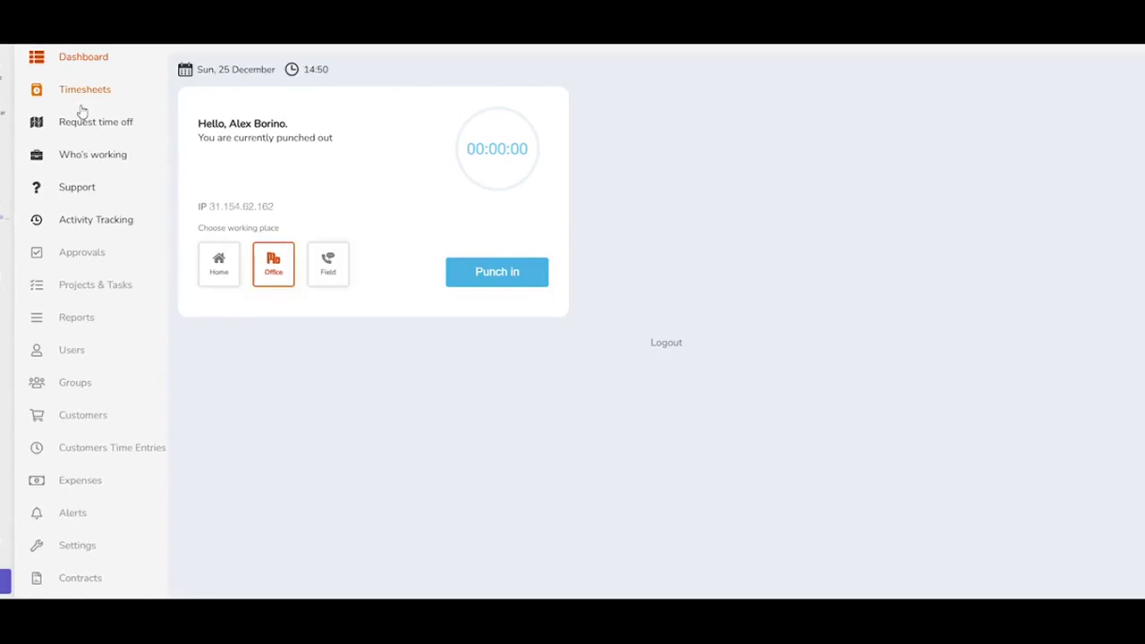
left_click(507, 274)
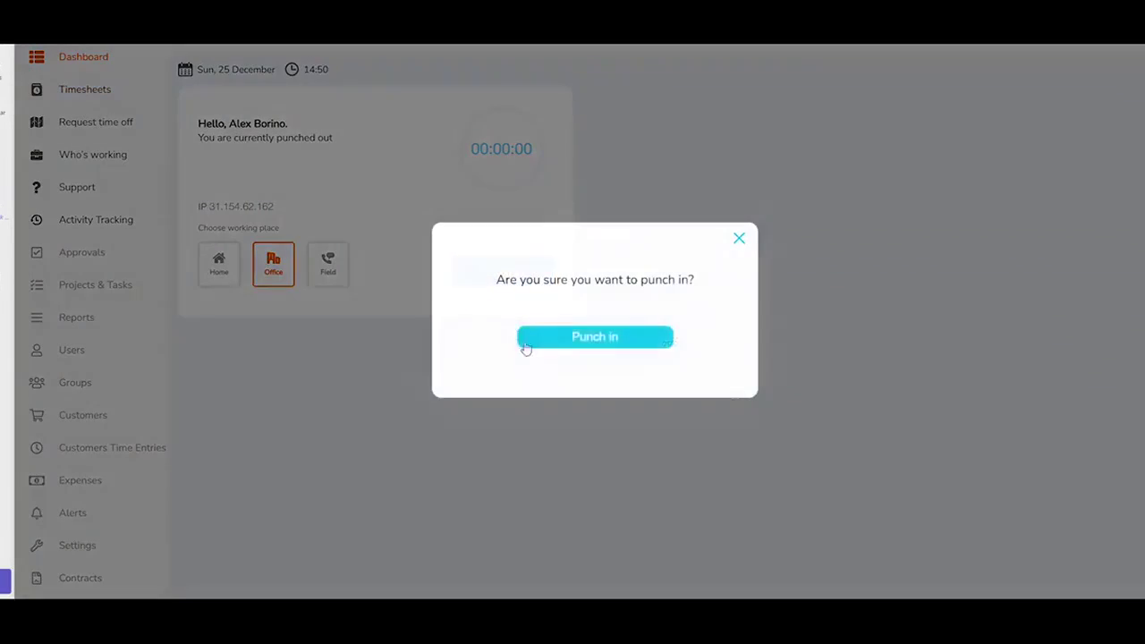
left_click(606, 344)
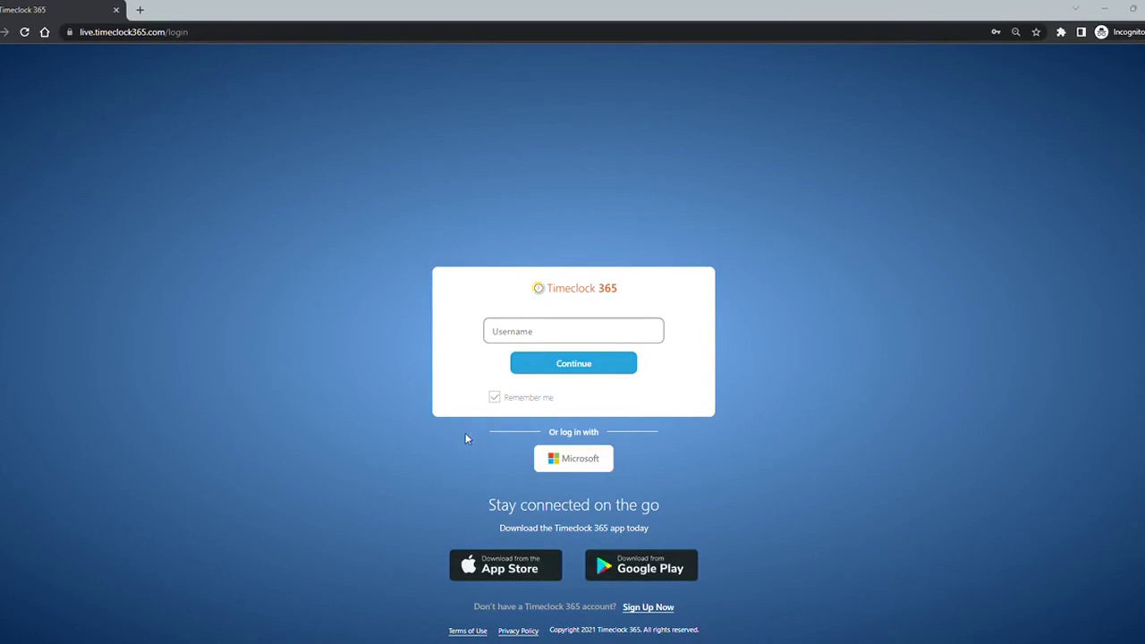
Sign in to live.timeclock365.com with Microsoft and open Add new user under Users.
left_click(586, 463)
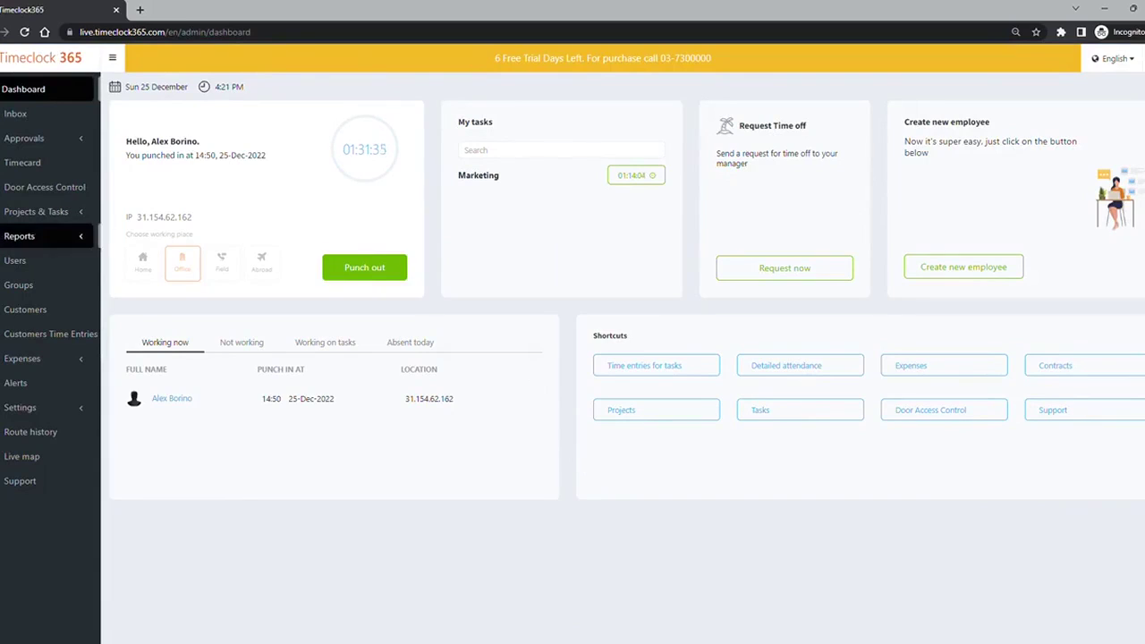
left_click(13, 268)
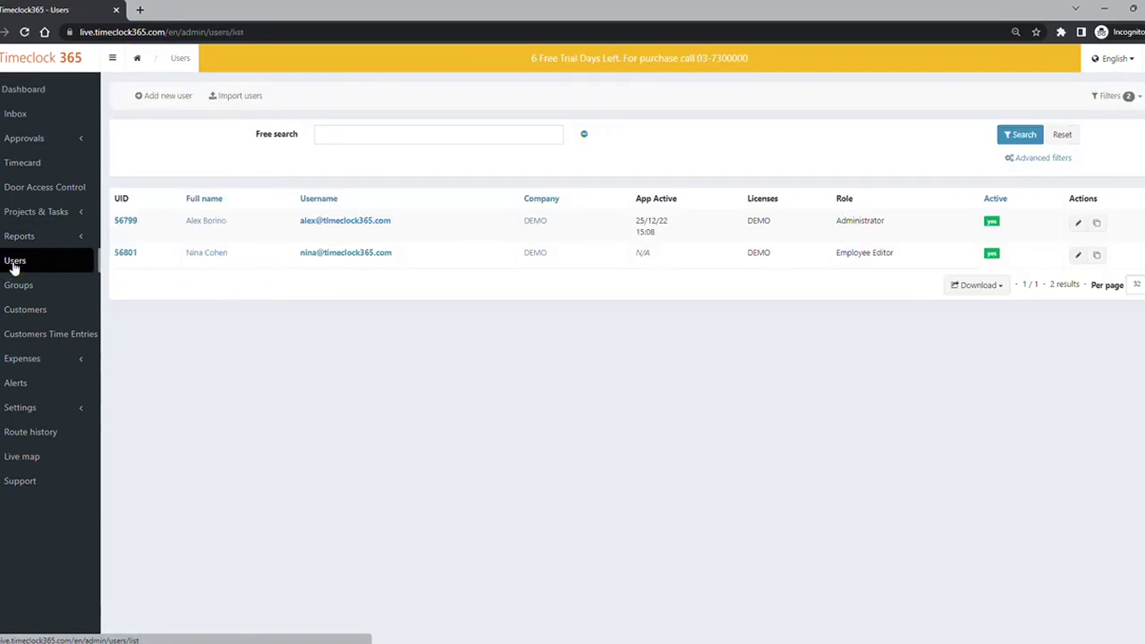
left_click(170, 96)
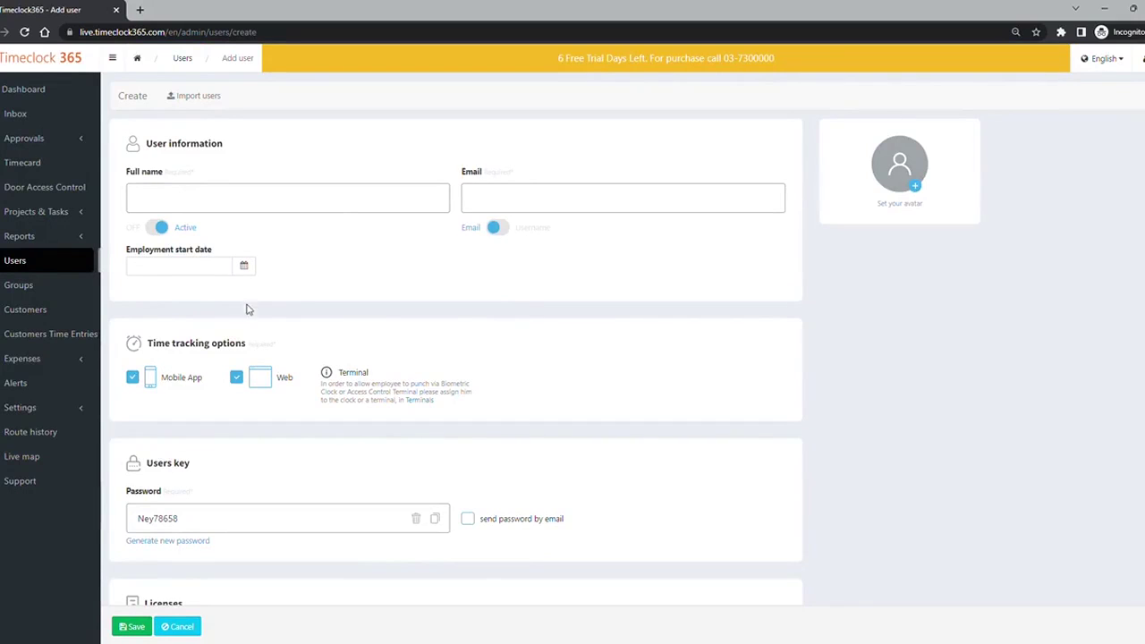
Set the new user's Role to Employee Editor, leaving the e-mail password option off.
scroll(248, 309, "down", 5)
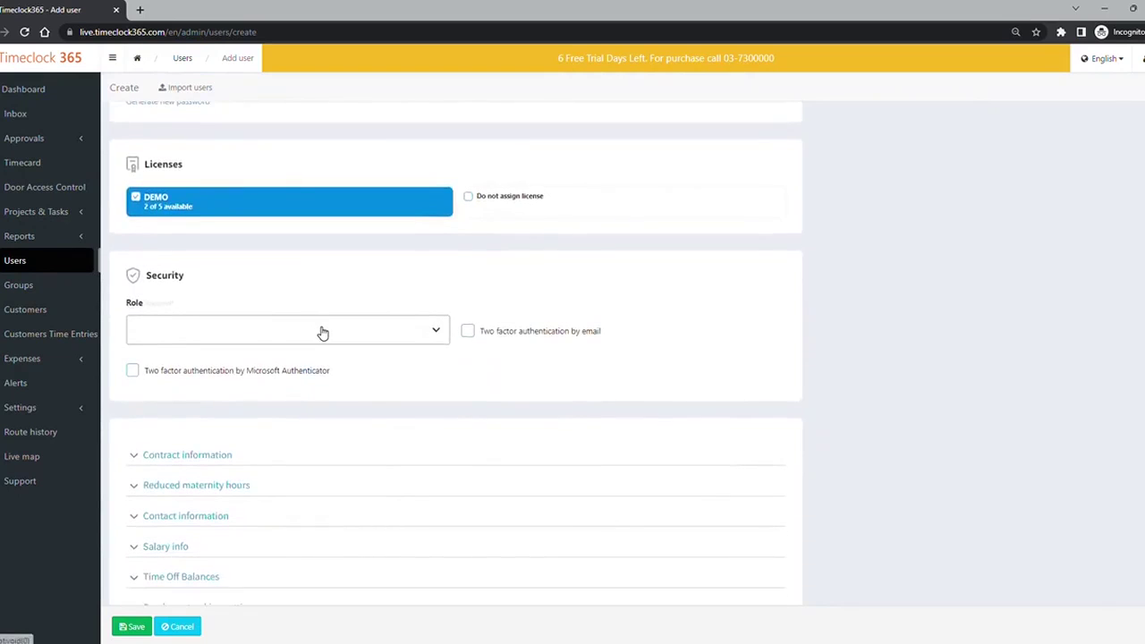
left_click(323, 333)
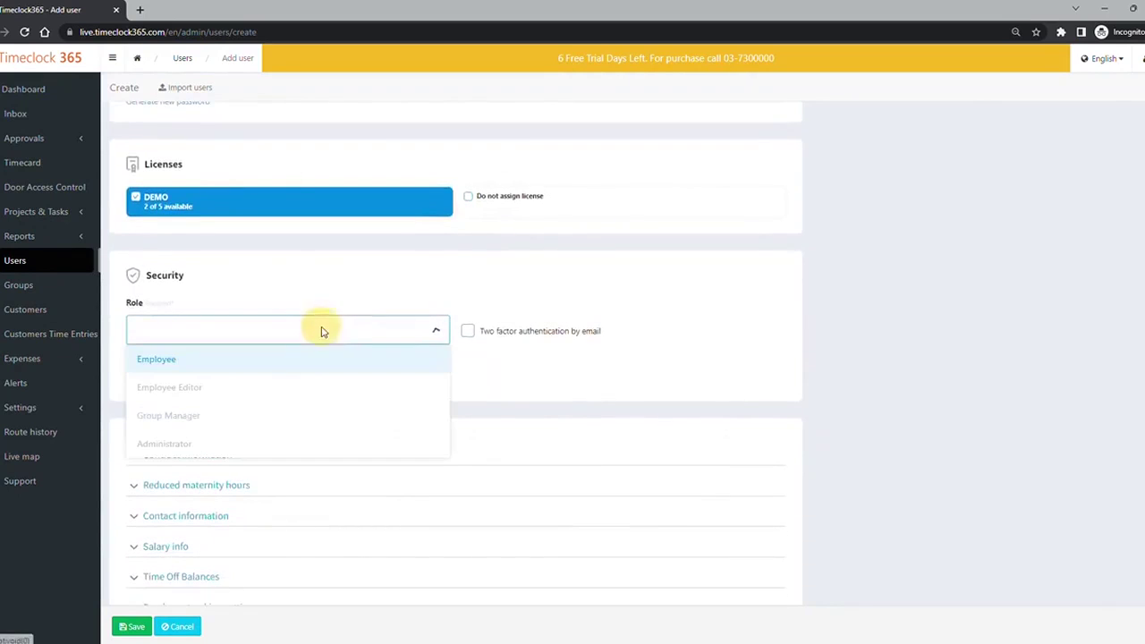
left_click(286, 387)
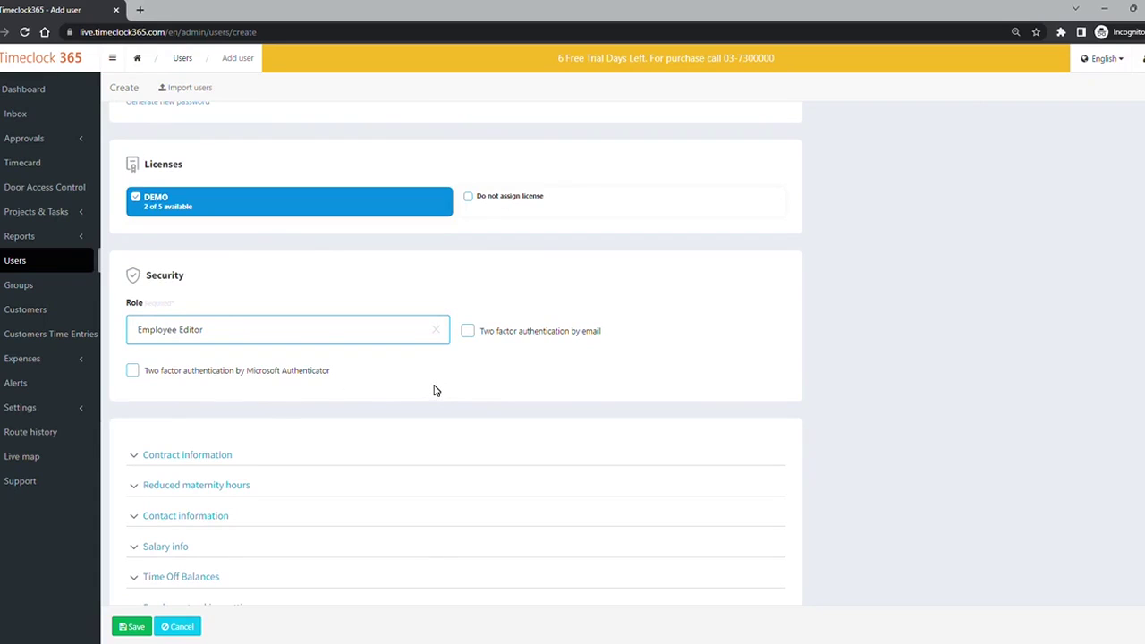
scroll(436, 390, "up", 3)
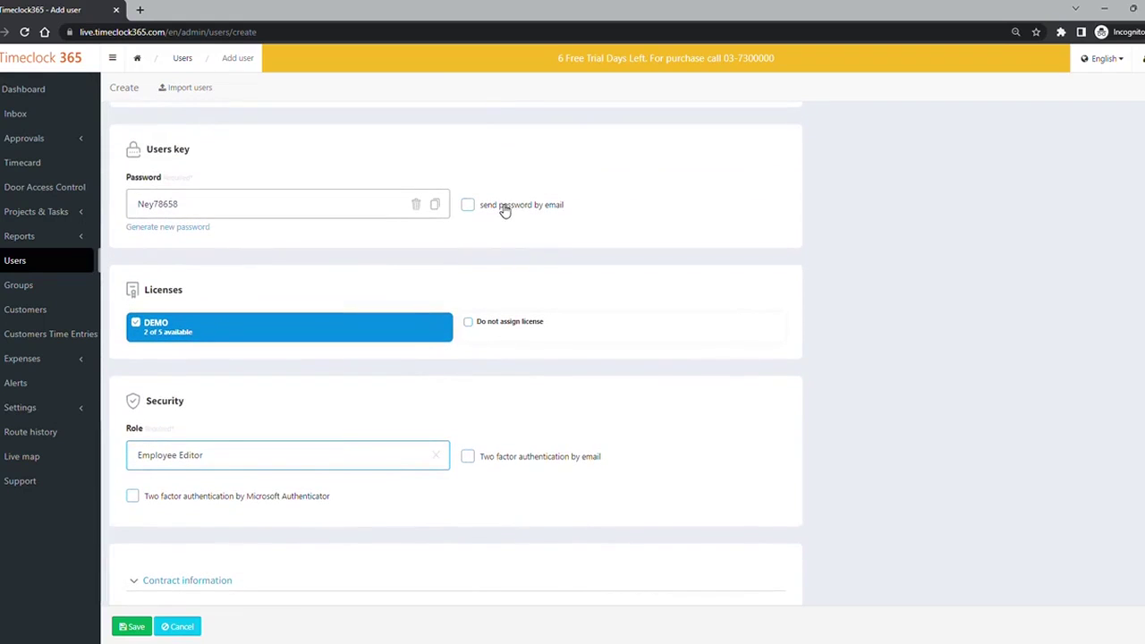
left_click(502, 209)
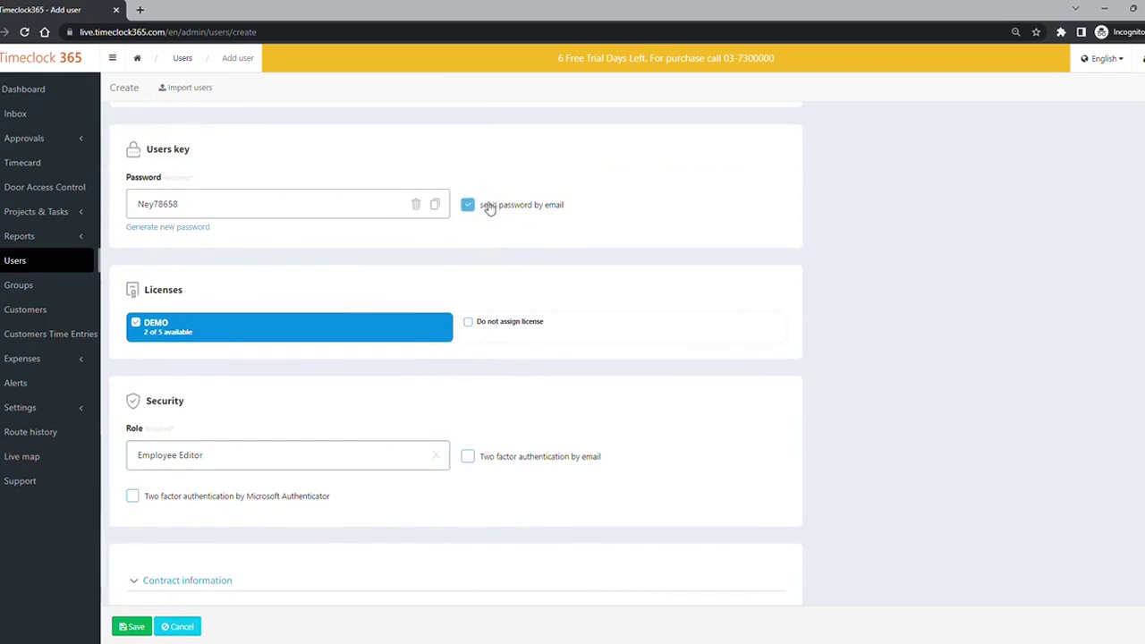
left_click(499, 208)
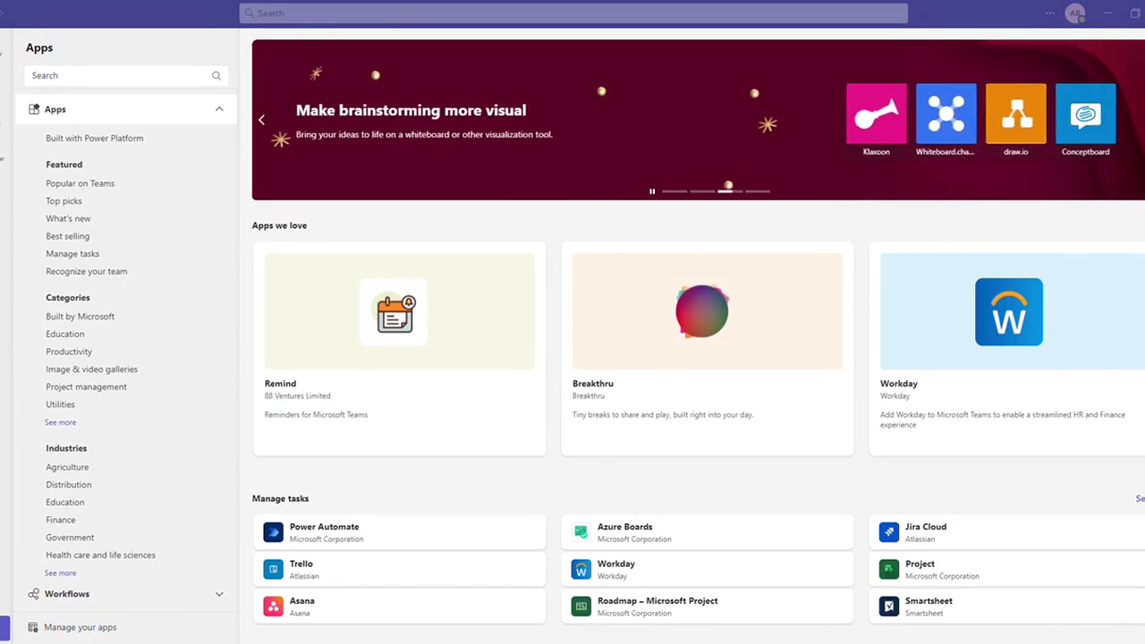
Search Teams apps for 'timeclock 365' and open the TimeClock 365 app.
left_click(125, 75)
type("timeclock")
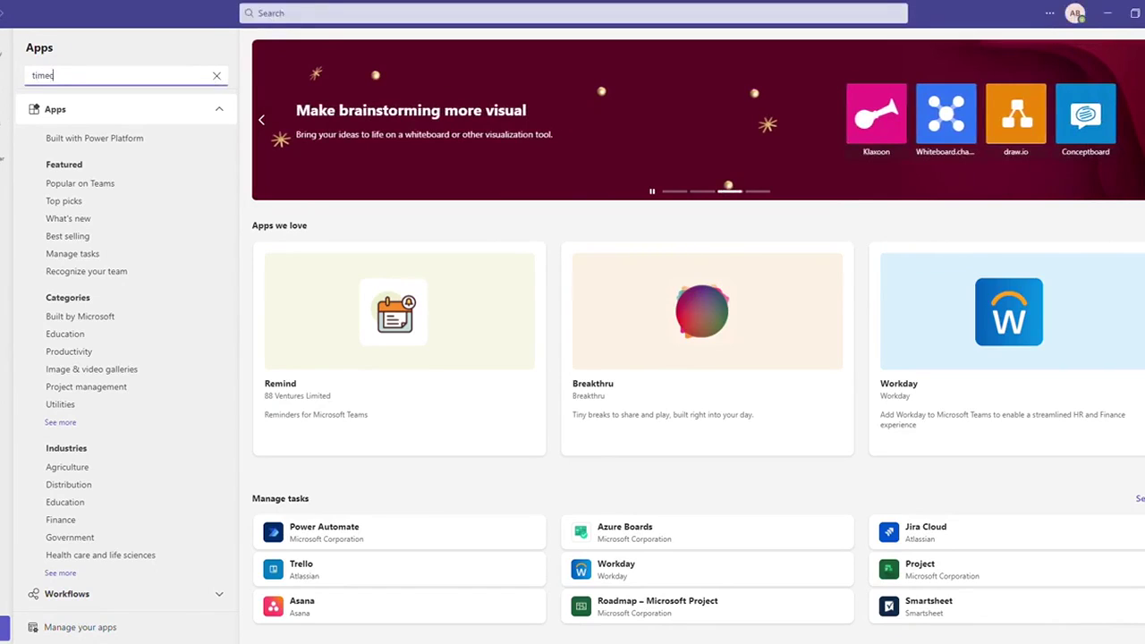
type(" 365")
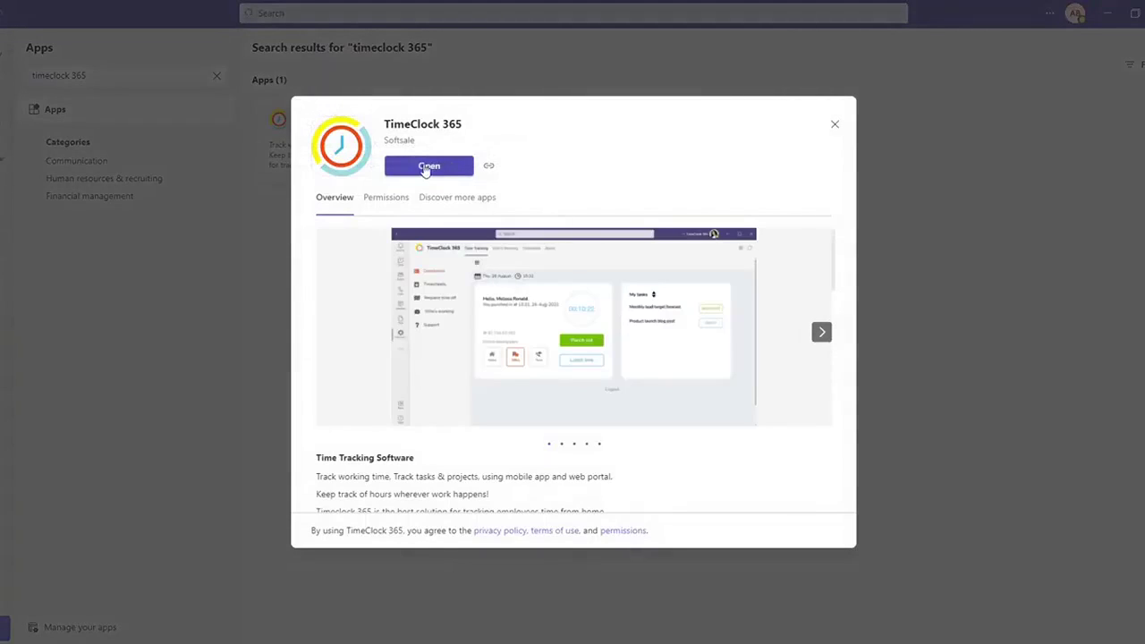
left_click(425, 170)
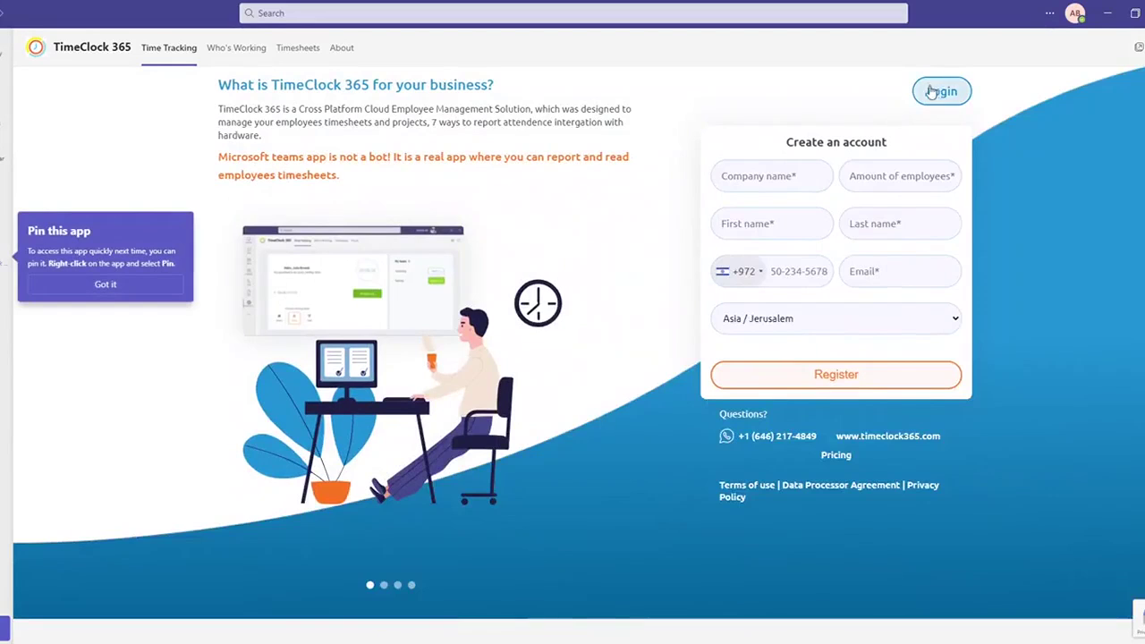
Log in to TimeClock 365 in Teams and view Who's working, showing both users punched in.
left_click(942, 93)
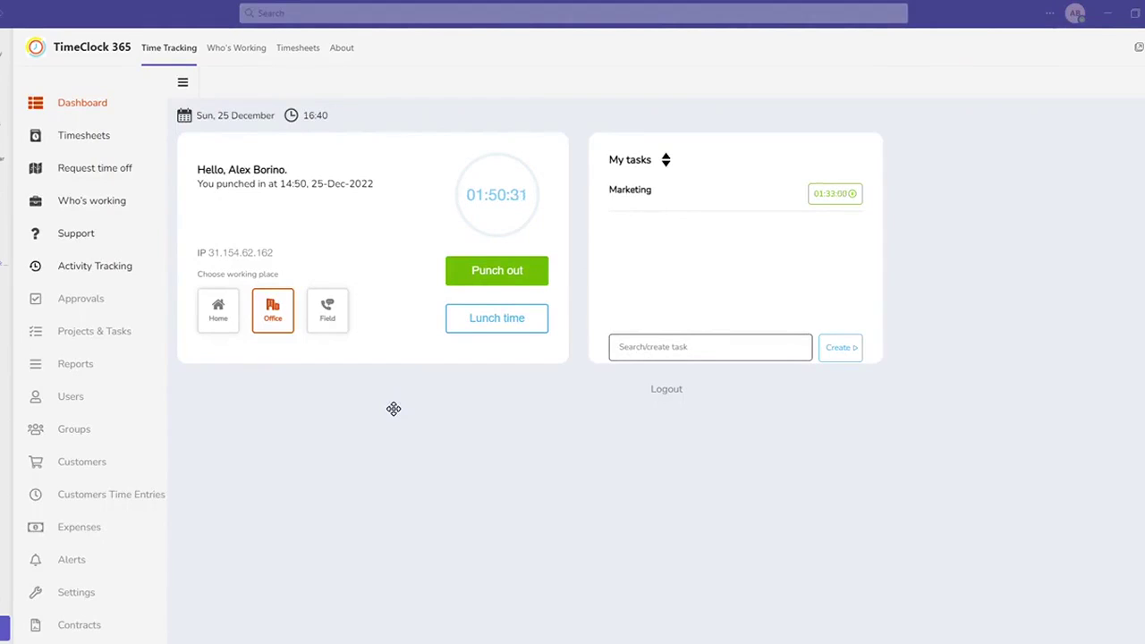
left_click(84, 201)
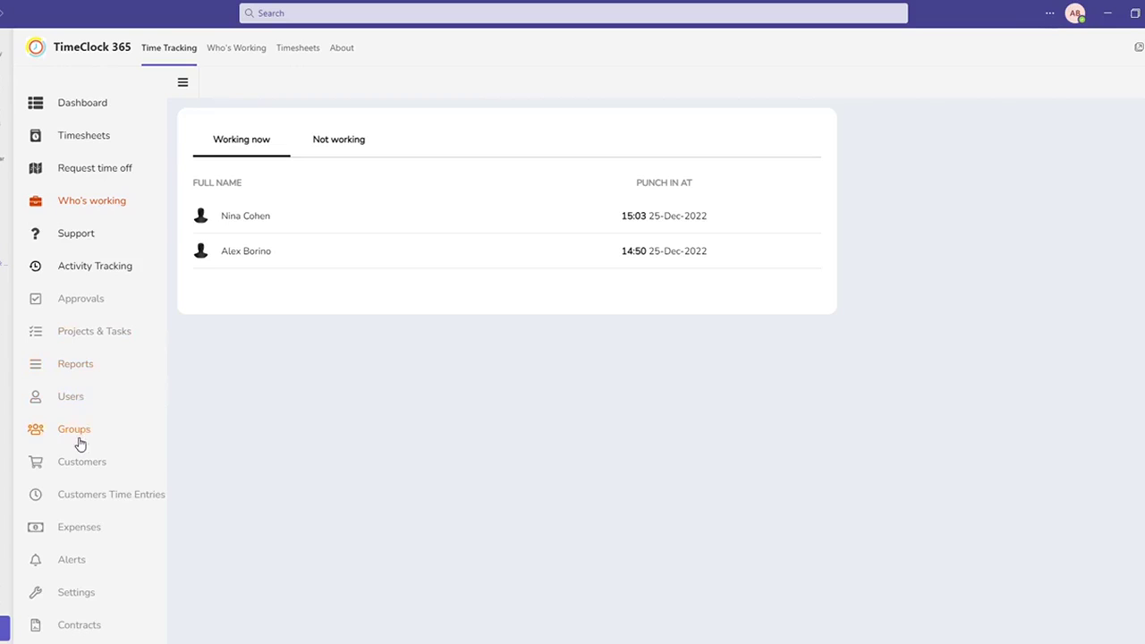
Open Groups, which only shows a notice pointing to live.timeclock365.com.
left_click(78, 442)
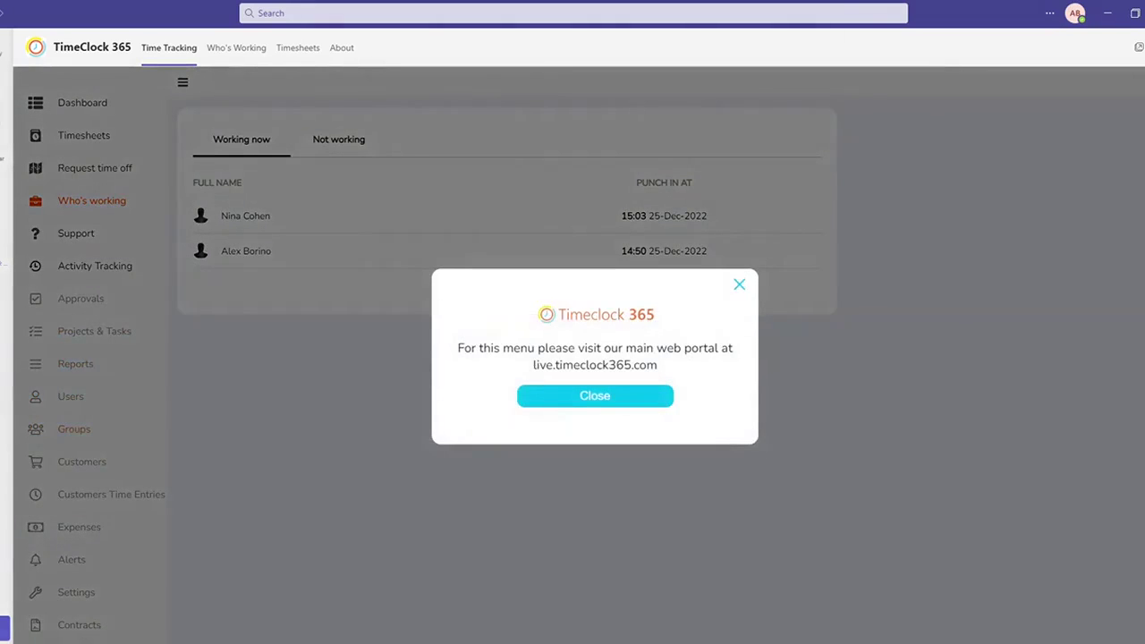